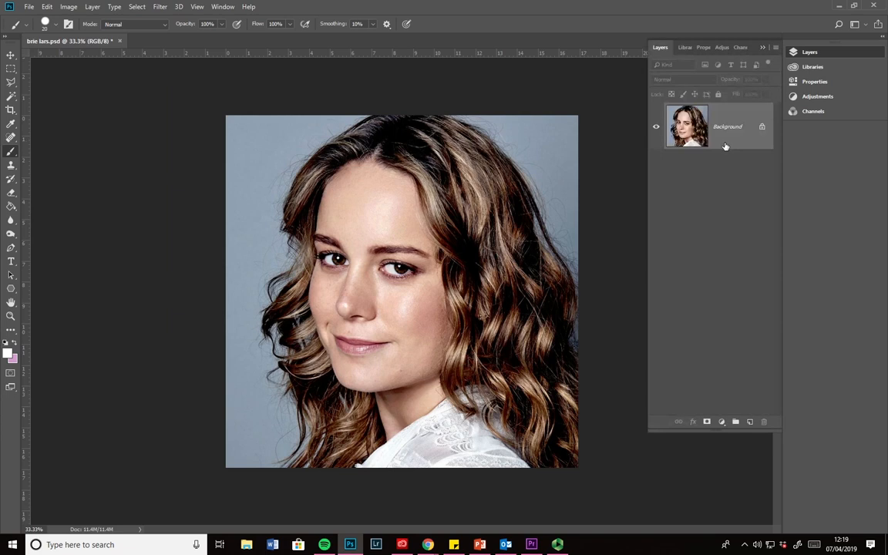
# Unlock the Background layer and add a new empty layer with the default settings
pyautogui.click(762, 129)
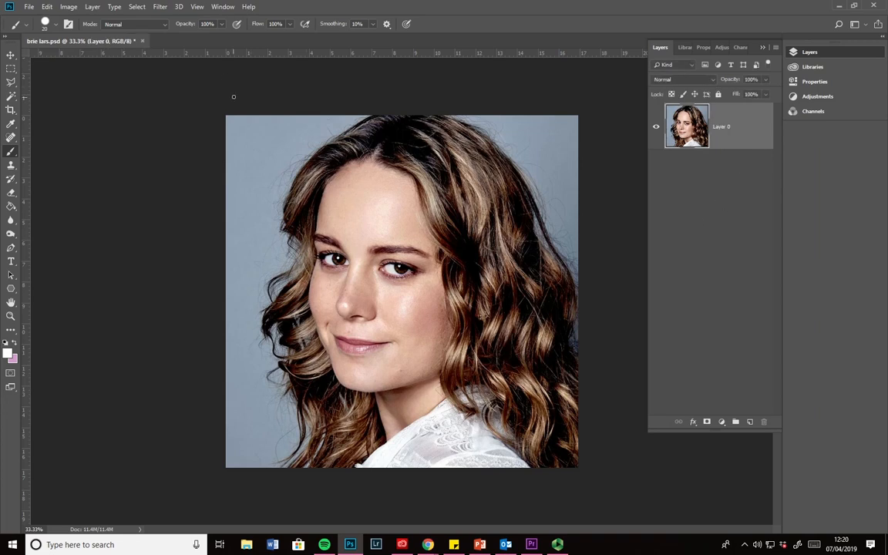
pyautogui.click(92, 7)
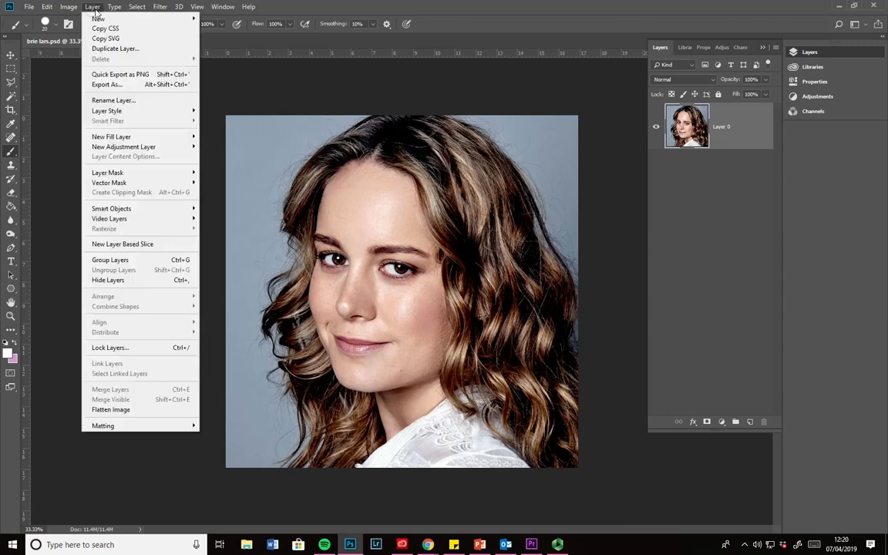
pyautogui.moveTo(96, 18)
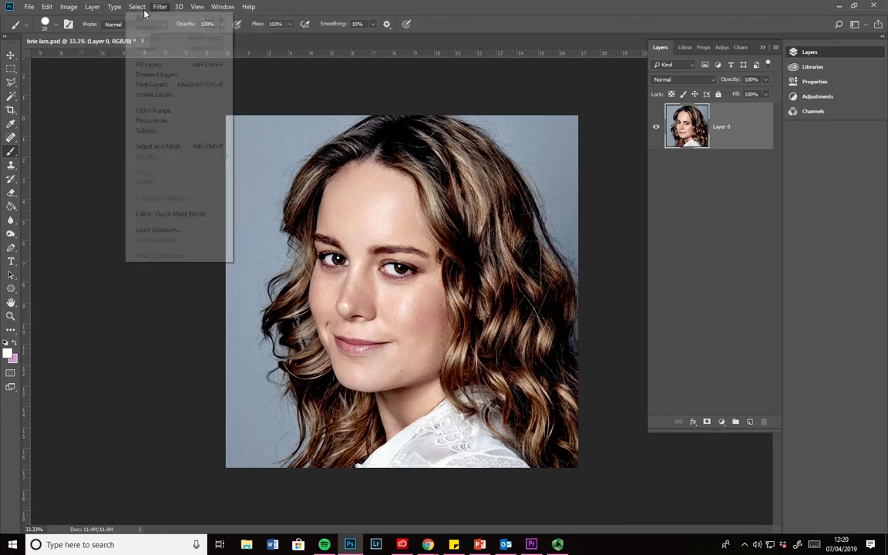
pyautogui.click(92, 7)
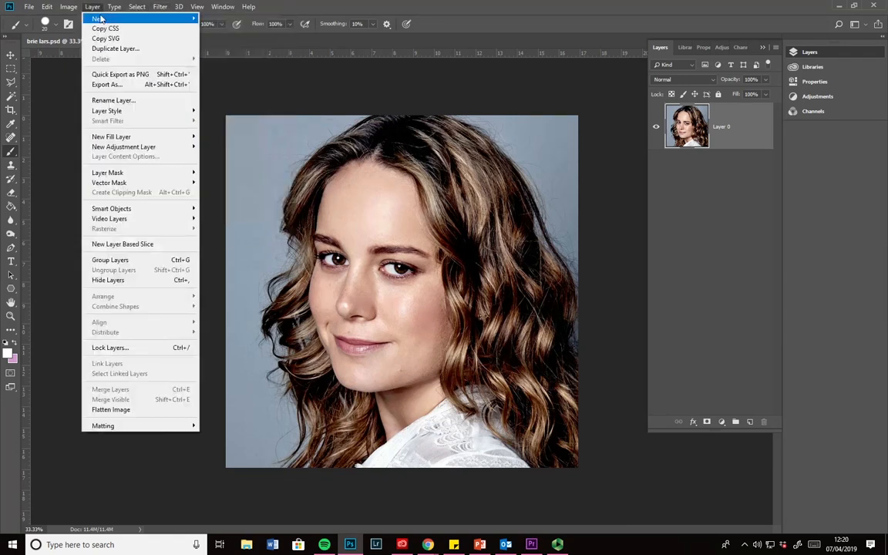
pyautogui.moveTo(96, 17)
pyautogui.click(207, 20)
pyautogui.press('Return')
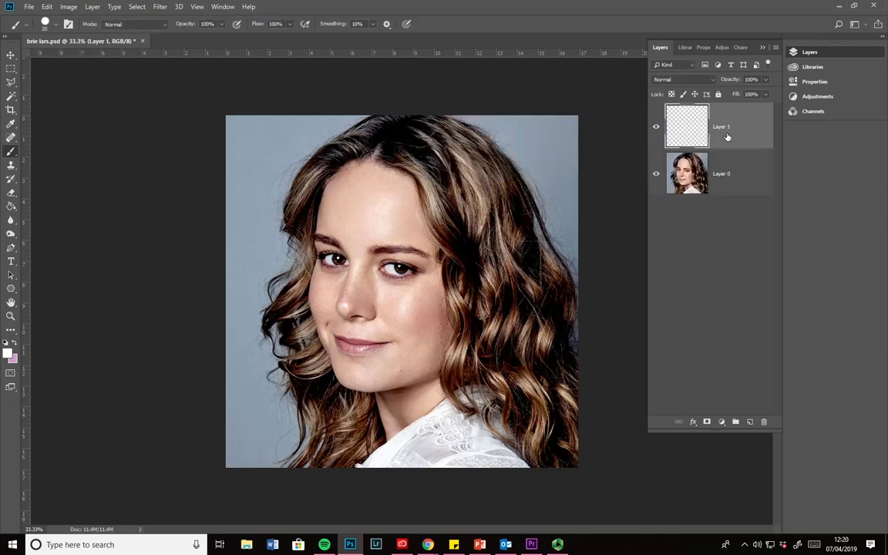
# Move the empty layer beneath the portrait layer
pyautogui.moveTo(746, 126); pyautogui.dragTo(730, 192)
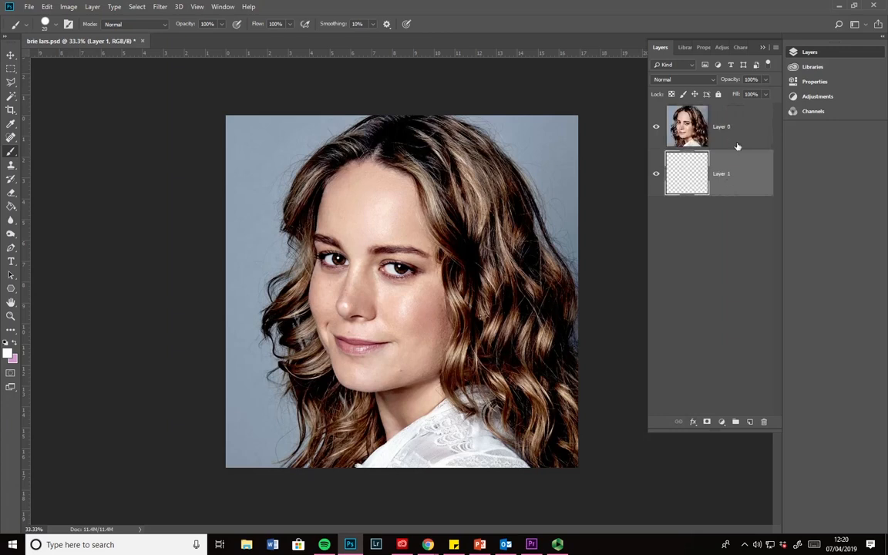
pyautogui.click(715, 141)
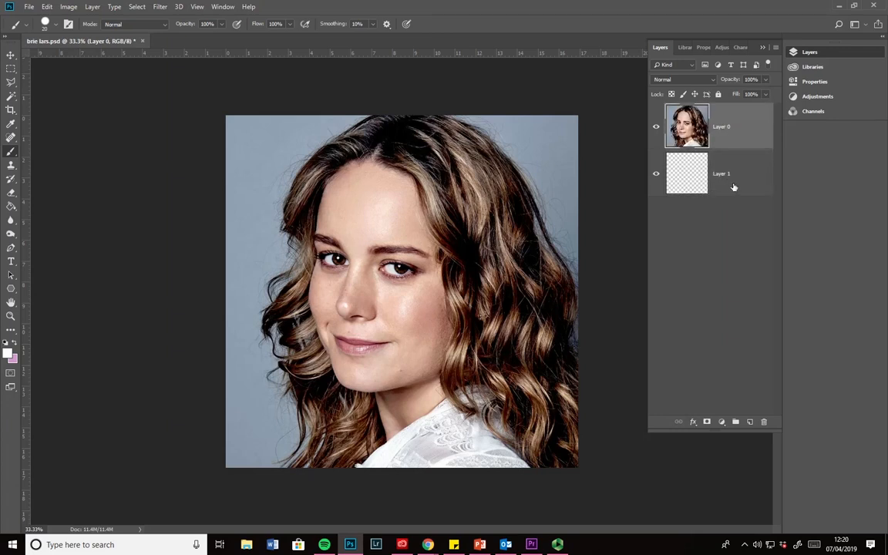
pyautogui.click(729, 191)
# Turn the portrait layer black and white with a Hue/Saturation adjustment, setting Saturation to -100
pyautogui.click(751, 135)
pyautogui.click(69, 7)
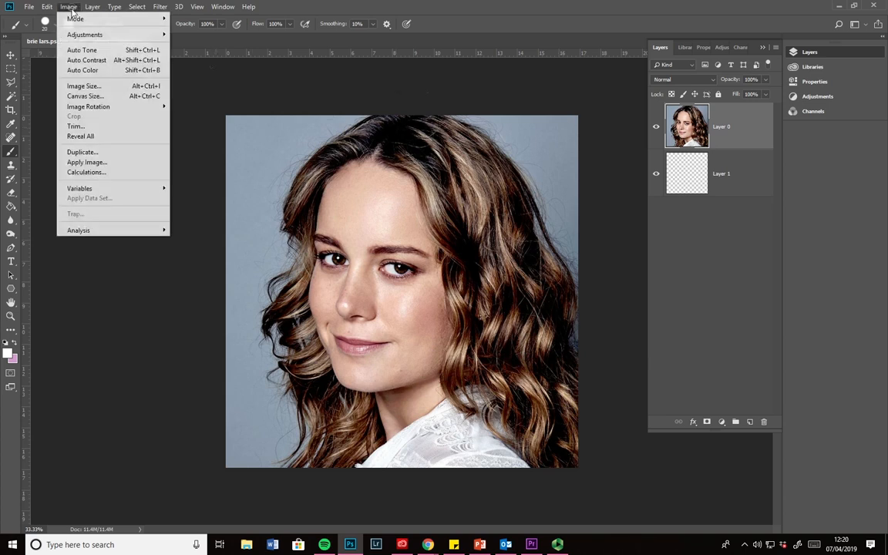
pyautogui.moveTo(98, 38)
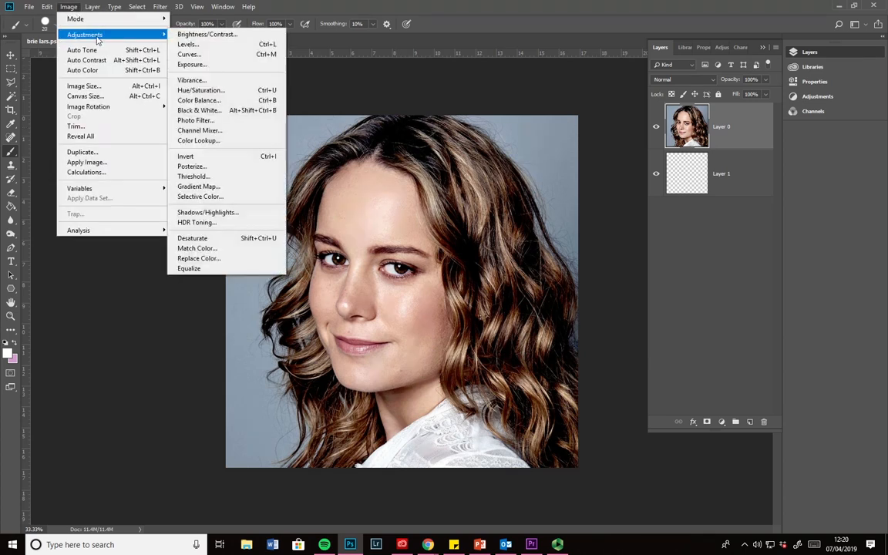
pyautogui.click(204, 90)
pyautogui.moveTo(531, 154); pyautogui.dragTo(607, 215)
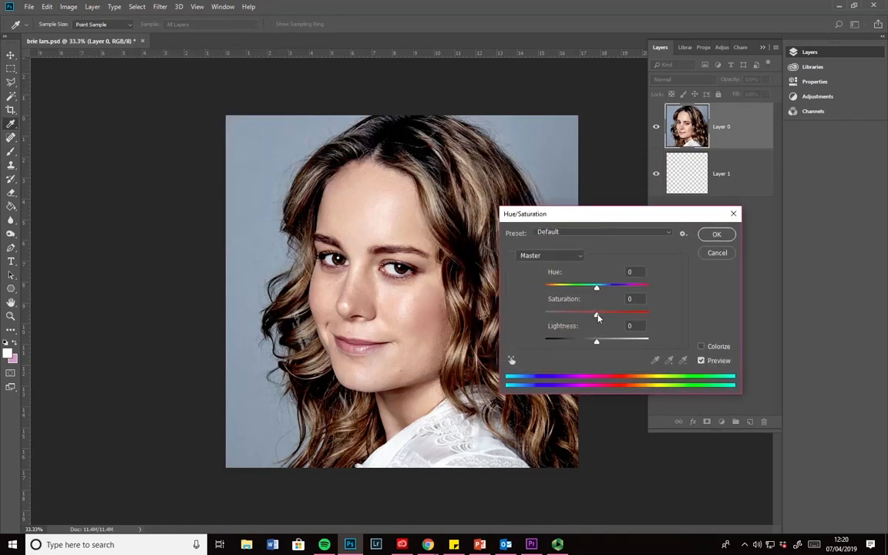
pyautogui.moveTo(592, 320); pyautogui.dragTo(542, 322)
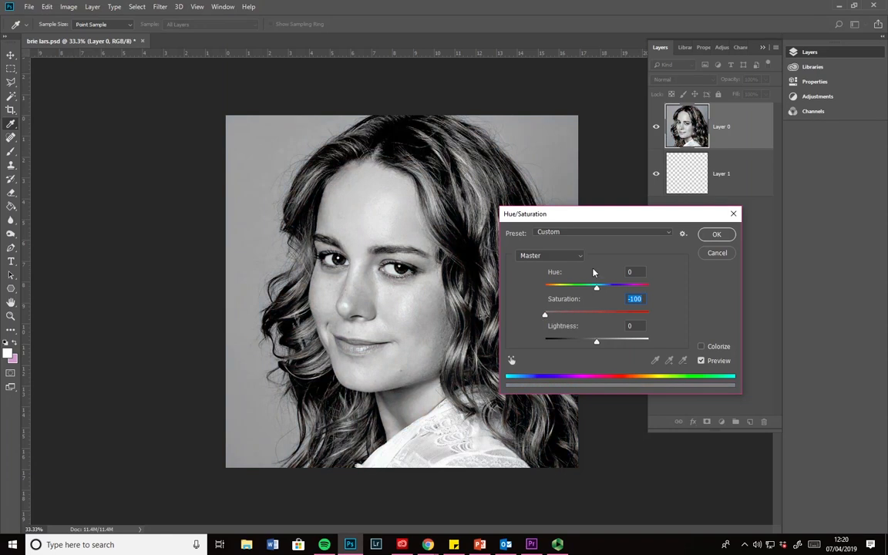
pyautogui.click(716, 235)
pyautogui.press('b')
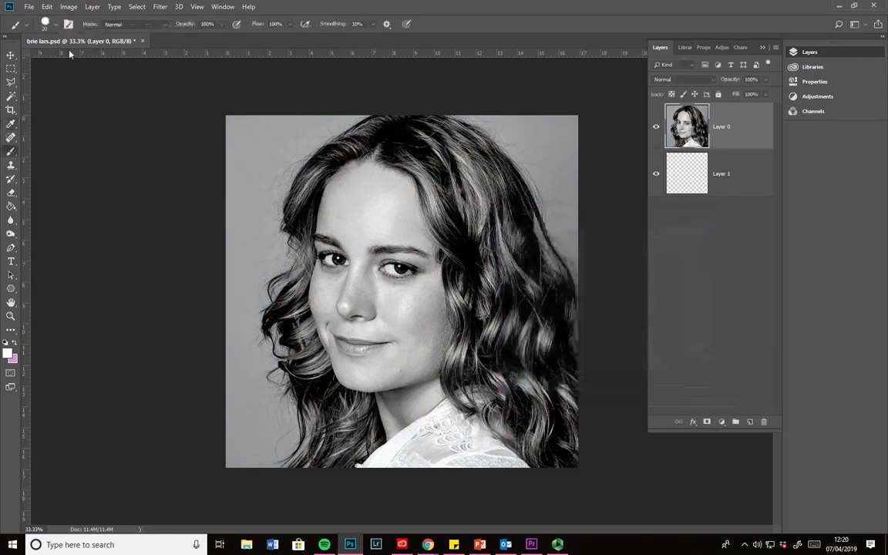
# Apply a Levels adjustment to the portrait layer with the black input at 81 and the white input at 183
pyautogui.click(69, 8)
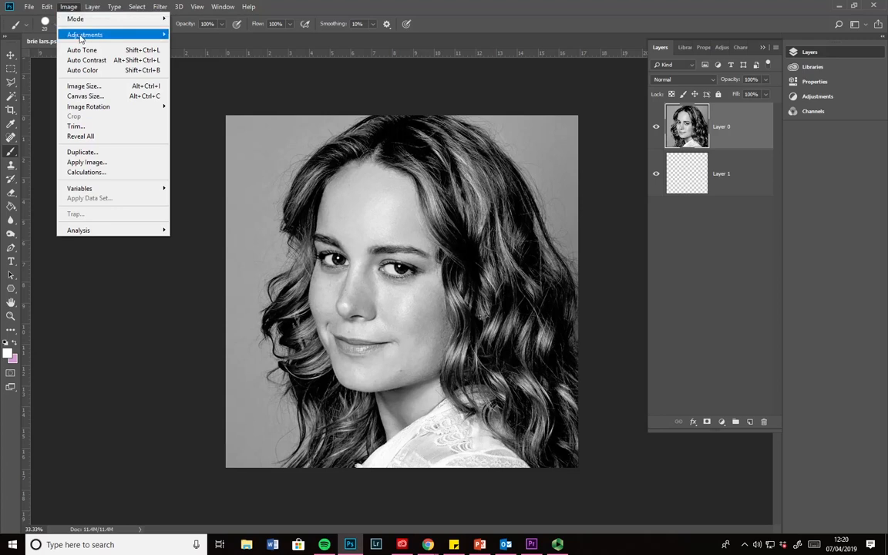
pyautogui.moveTo(77, 35)
pyautogui.click(192, 45)
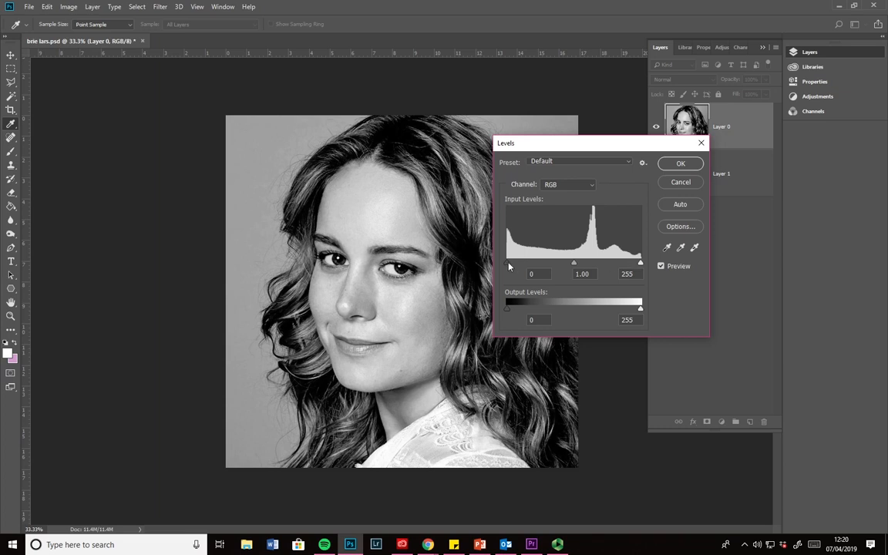
pyautogui.moveTo(508, 266); pyautogui.dragTo(544, 266)
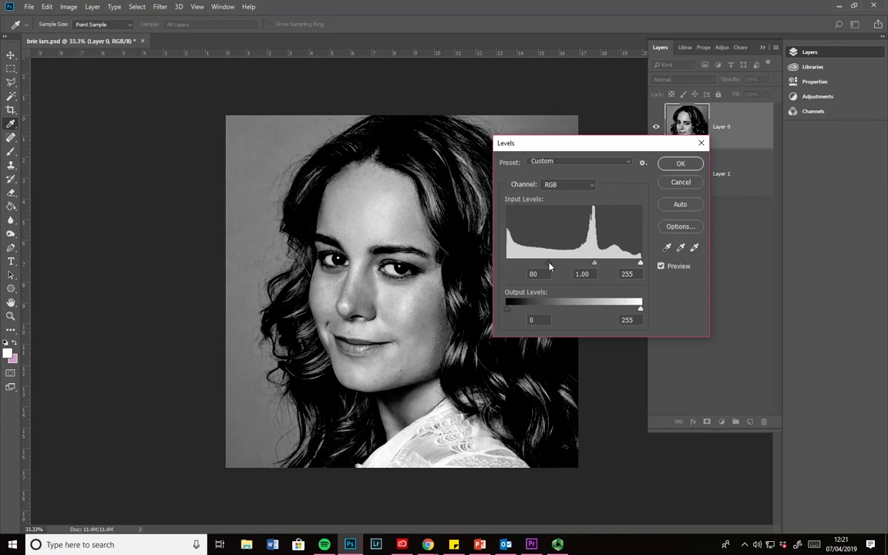
pyautogui.moveTo(551, 266); pyautogui.dragTo(548, 266)
pyautogui.moveTo(639, 266); pyautogui.dragTo(604, 267)
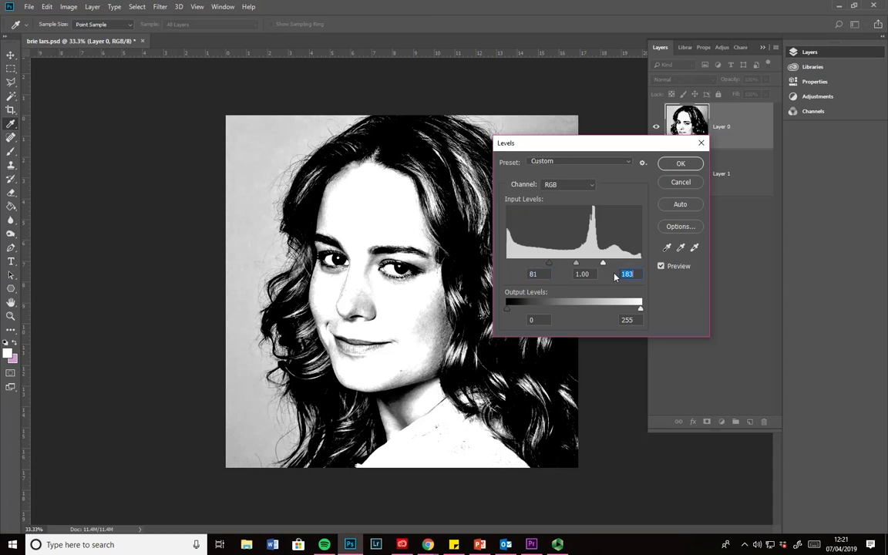
pyautogui.click(681, 164)
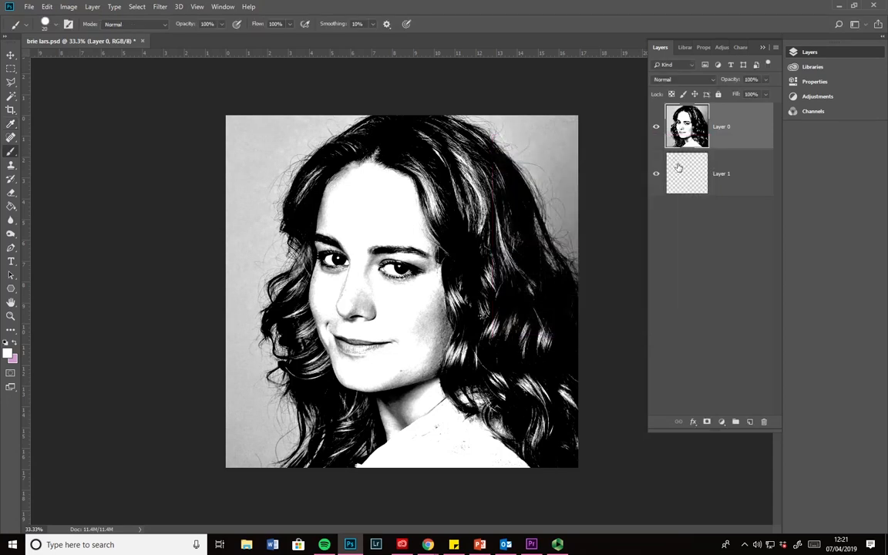
# Set the portrait layer's blend mode to Multiply and make the empty layer beneath it active
pyautogui.click(696, 80)
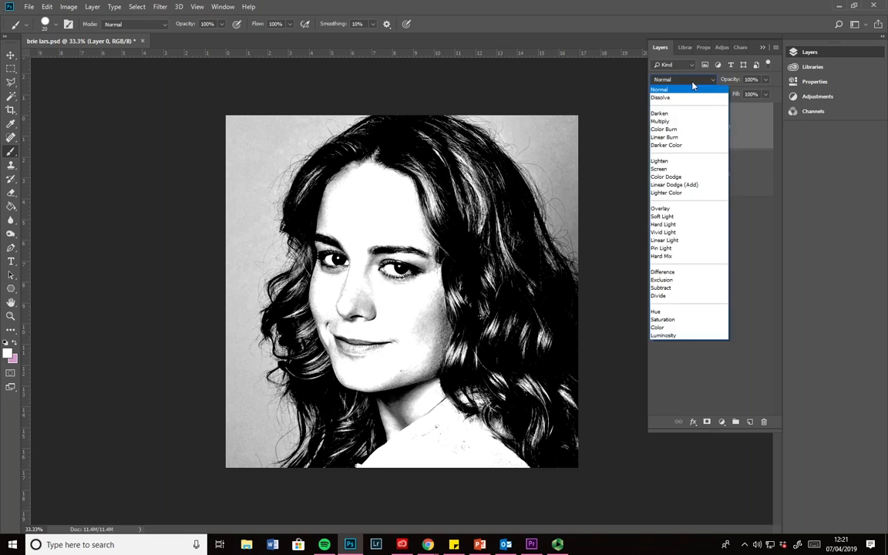
pyautogui.click(696, 121)
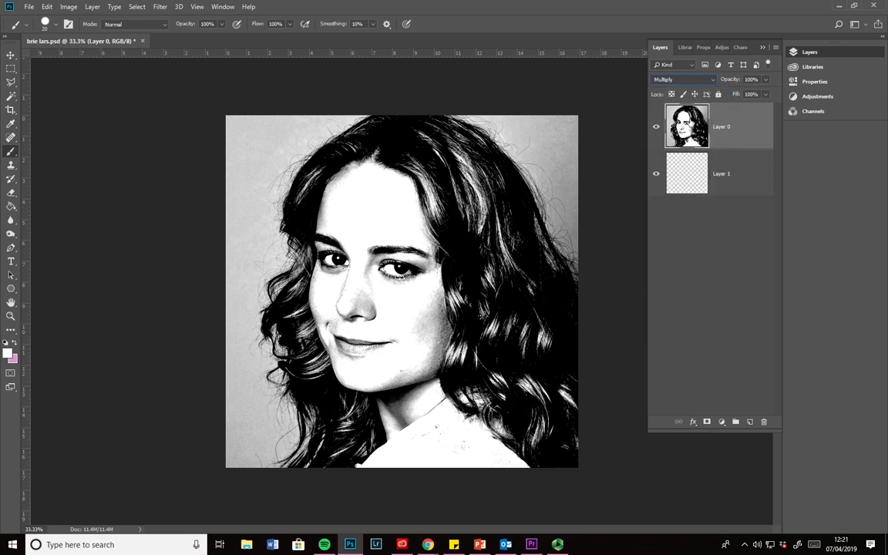
pyautogui.click(735, 191)
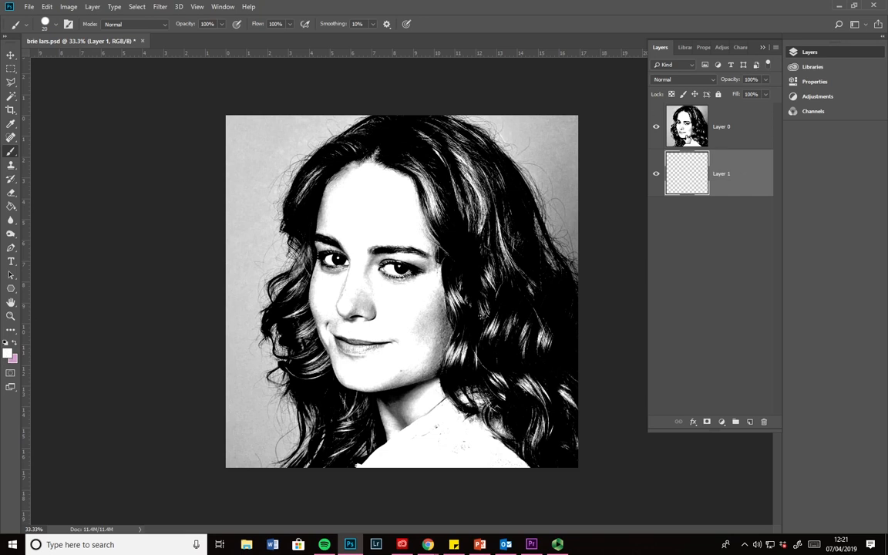
# Set the foreground color to bright green (#15fe20)
pyautogui.click(8, 354)
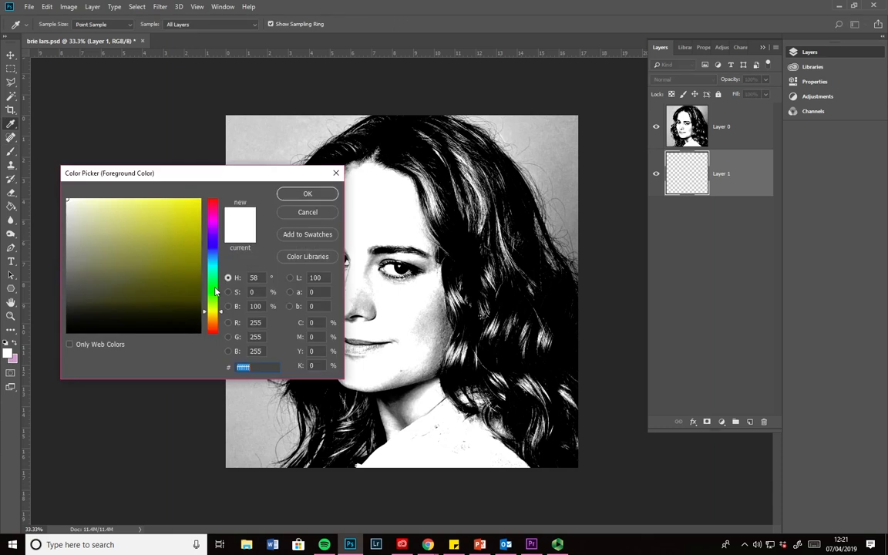
pyautogui.moveTo(216, 292); pyautogui.dragTo(206, 279)
pyautogui.moveTo(172, 243); pyautogui.dragTo(188, 203)
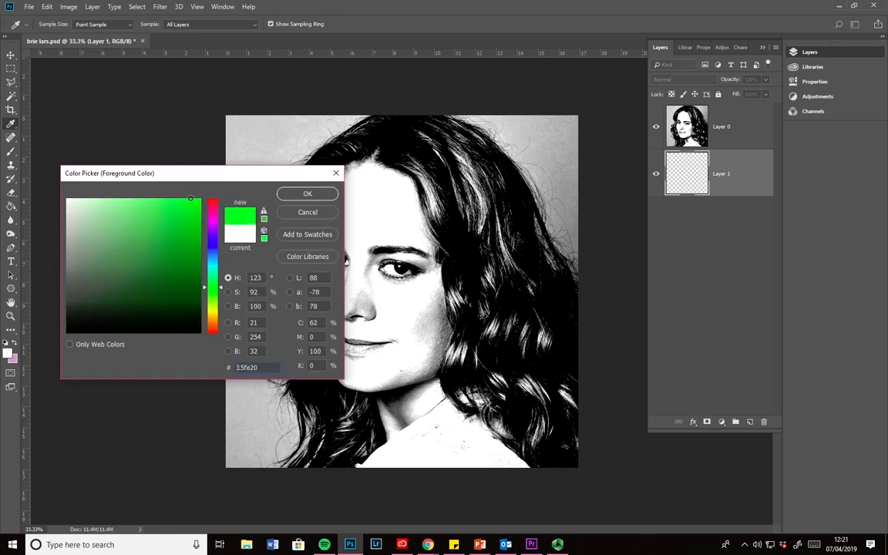
pyautogui.click(307, 193)
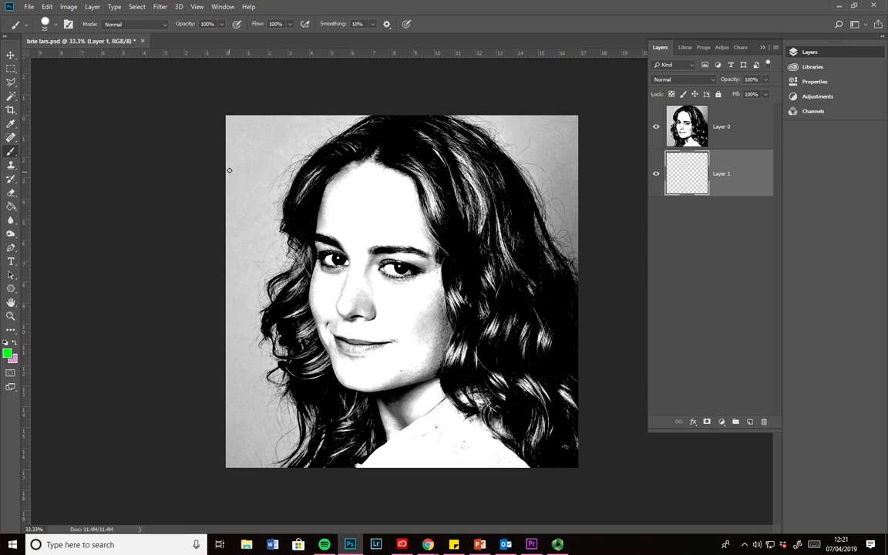
# Enlarge the brush to 600 and paint the backdrop around the woman's hair green on Layer 1
pyautogui.press(']')
pyautogui.press(']')
pyautogui.press(']')
pyautogui.press(']')
pyautogui.press(']')
pyautogui.press(']')
pyautogui.press(']')
pyautogui.press(']')
pyautogui.press(']')
pyautogui.press(']')
pyautogui.press(']')
pyautogui.press(']')
pyautogui.press(']')
pyautogui.press(']')
pyautogui.moveTo(239, 162)
pyautogui.mouseDown()
pyautogui.moveTo(268, 122)
pyautogui.moveTo(304, 104)
pyautogui.moveTo(250, 228)
pyautogui.moveTo(242, 363)
pyautogui.moveTo(256, 469)
pyautogui.mouseUp()
pyautogui.moveTo(581, 257); pyautogui.dragTo(515, 95)
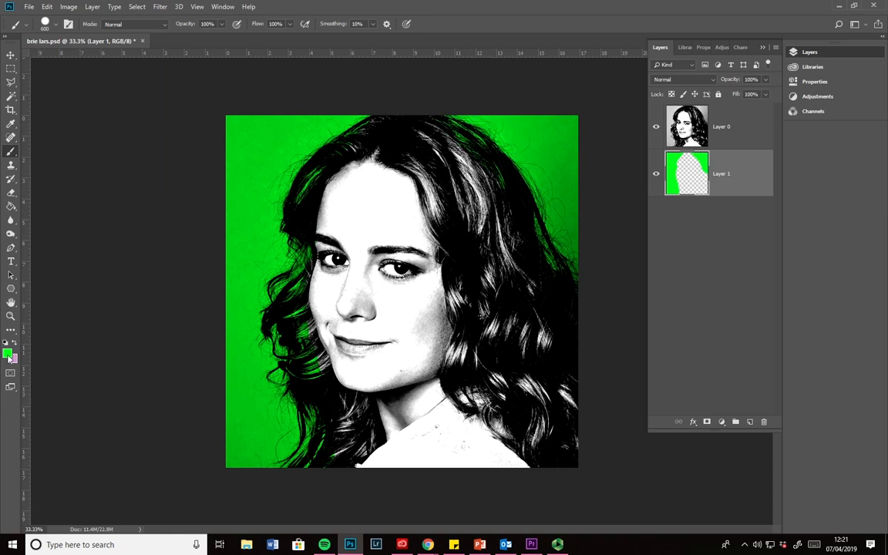
# Change the foreground color to yellow (#e2e440) and paint over all of the woman's hair
pyautogui.click(7, 351)
pyautogui.click(206, 308)
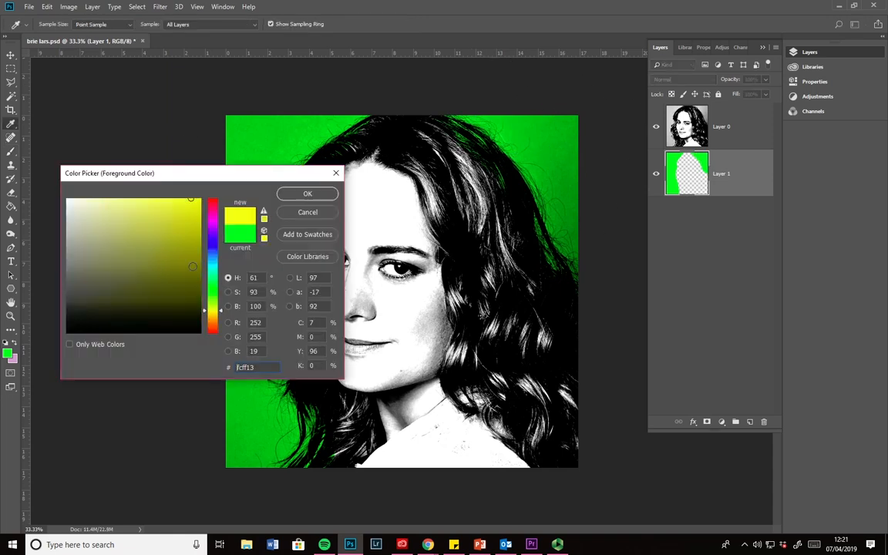
pyautogui.click(295, 193)
pyautogui.moveTo(333, 466)
pyautogui.mouseDown()
pyautogui.moveTo(339, 423)
pyautogui.moveTo(332, 383)
pyautogui.moveTo(337, 399)
pyautogui.moveTo(305, 308)
pyautogui.moveTo(332, 272)
pyautogui.moveTo(324, 196)
pyautogui.moveTo(391, 133)
pyautogui.moveTo(425, 137)
pyautogui.moveTo(482, 186)
pyautogui.moveTo(503, 255)
pyautogui.moveTo(497, 223)
pyautogui.moveTo(523, 269)
pyautogui.moveTo(505, 229)
pyautogui.moveTo(509, 294)
pyautogui.moveTo(532, 289)
pyautogui.moveTo(530, 296)
pyautogui.moveTo(501, 239)
pyautogui.moveTo(545, 348)
pyautogui.moveTo(520, 301)
pyautogui.moveTo(561, 436)
pyautogui.moveTo(532, 394)
pyautogui.moveTo(539, 420)
pyautogui.moveTo(499, 379)
pyautogui.moveTo(498, 393)
pyautogui.moveTo(514, 404)
pyautogui.moveTo(476, 370)
pyautogui.moveTo(485, 322)
pyautogui.moveTo(420, 182)
pyautogui.mouseUp()
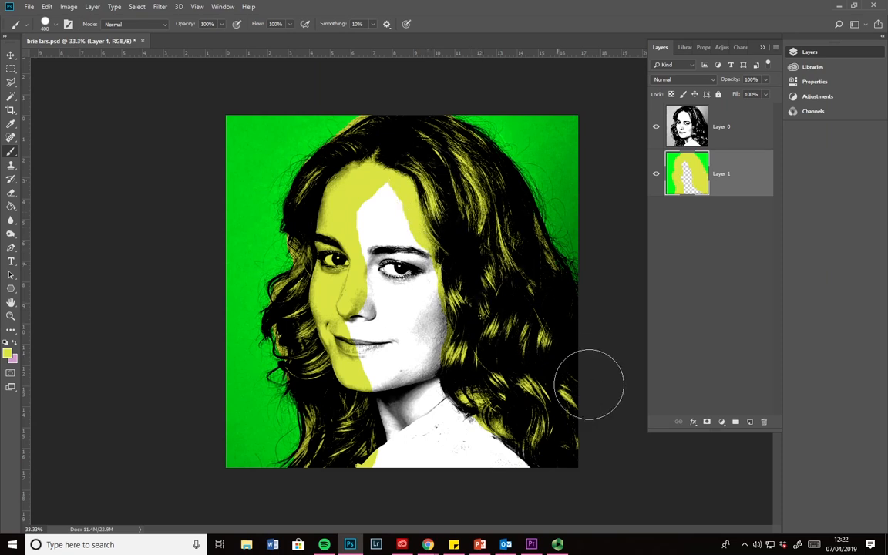
# Set the foreground color to dark blue (#343d94)
pyautogui.click(7, 353)
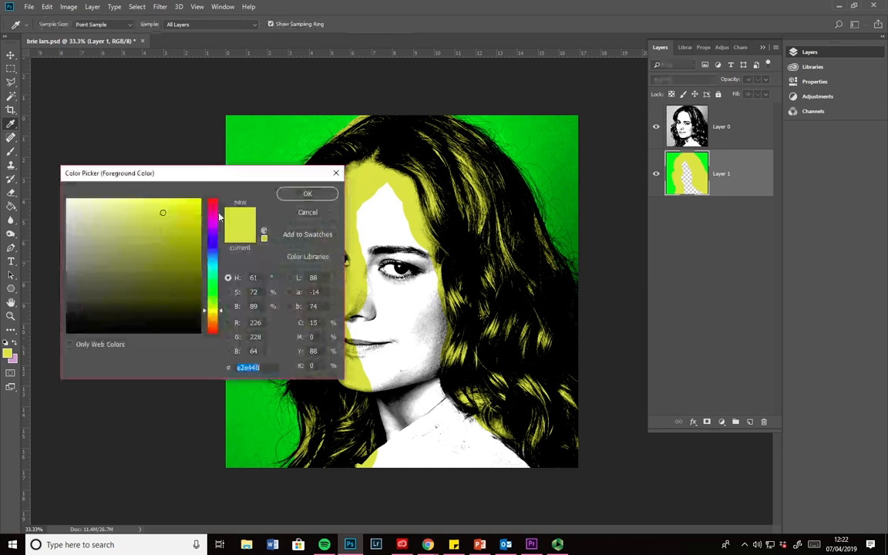
pyautogui.click(214, 248)
pyautogui.moveTo(160, 240); pyautogui.dragTo(153, 254)
pyautogui.click(303, 194)
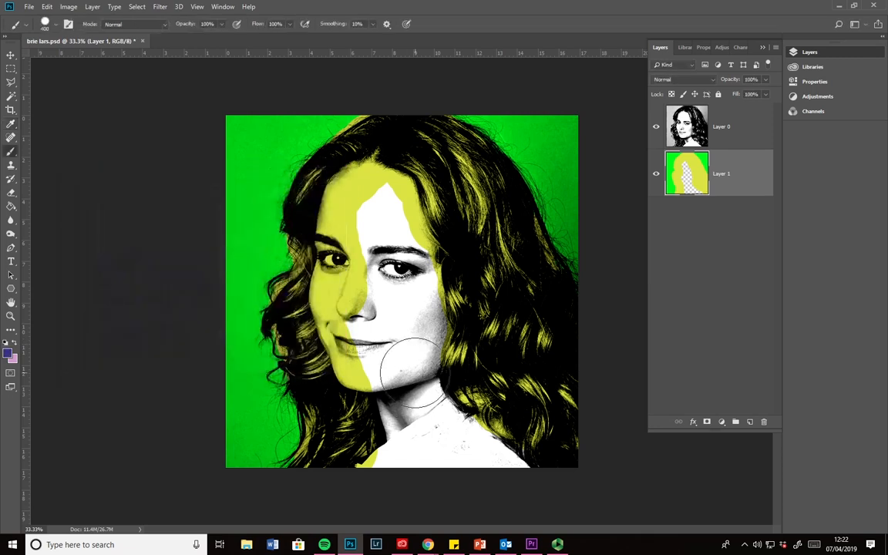
# Reduce the brush to 80 and paint the whole white shirt dark blue
pyautogui.press('[')
pyautogui.press('[')
pyautogui.press('[')
pyautogui.press('[')
pyautogui.press('[')
pyautogui.press('[')
pyautogui.press('[')
pyautogui.press('[')
pyautogui.moveTo(359, 466); pyautogui.dragTo(451, 406)
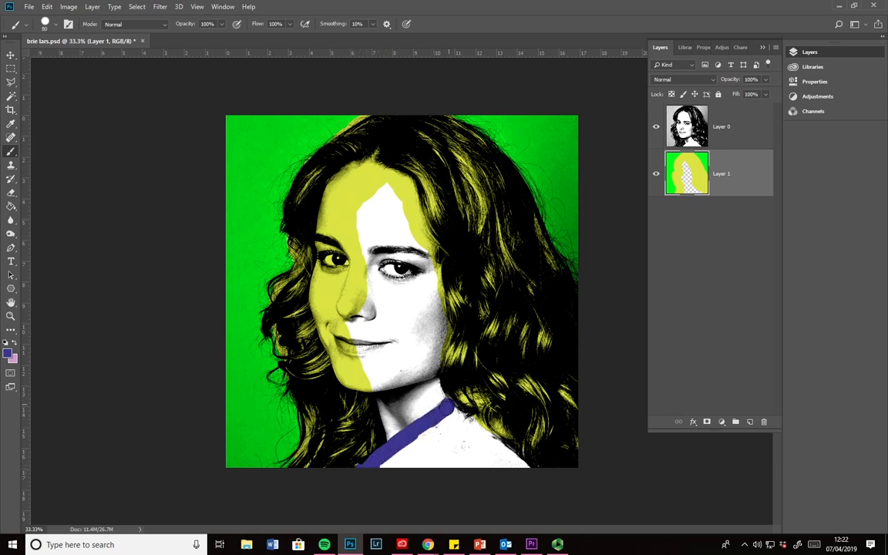
pyautogui.moveTo(451, 407)
pyautogui.mouseDown()
pyautogui.moveTo(505, 452)
pyautogui.moveTo(463, 413)
pyautogui.moveTo(401, 381)
pyautogui.moveTo(444, 425)
pyautogui.moveTo(387, 468)
pyautogui.moveTo(471, 438)
pyautogui.moveTo(493, 461)
pyautogui.mouseUp()
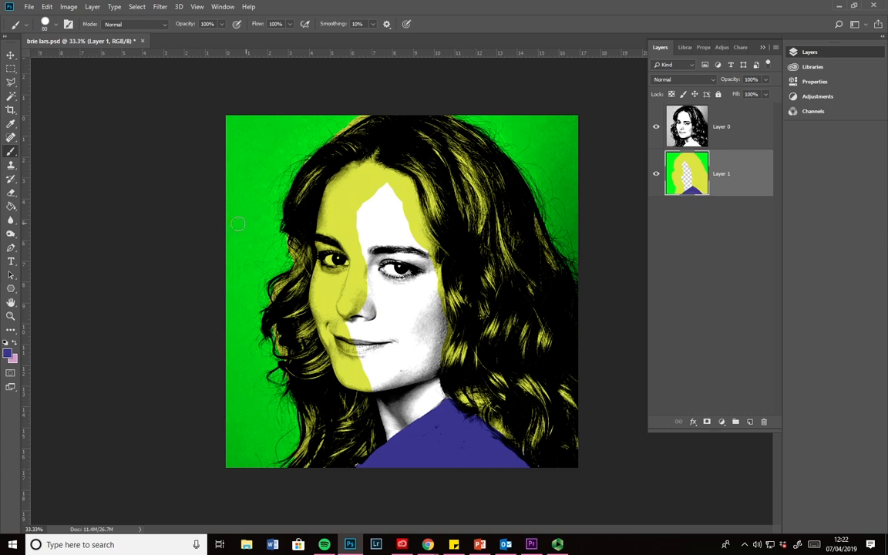
# Set the foreground color to light pink for the skin
pyautogui.click(8, 354)
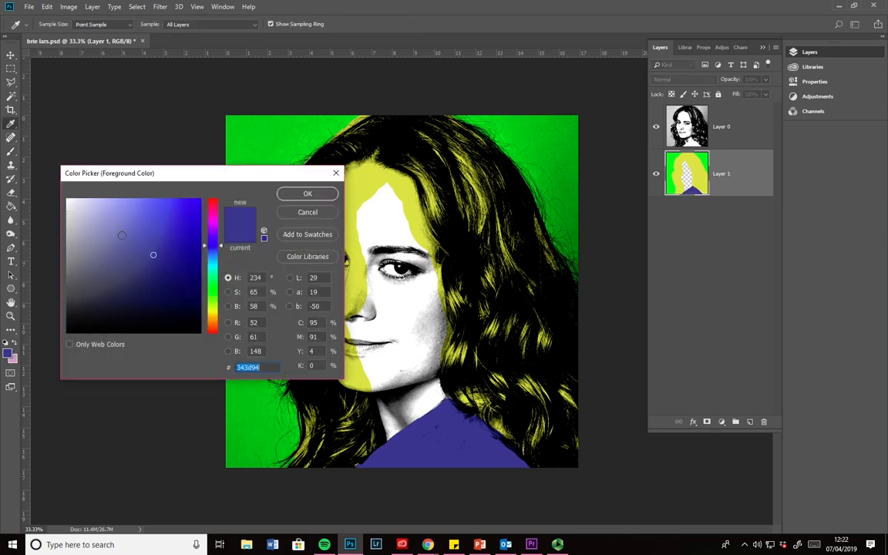
pyautogui.click(212, 222)
pyautogui.moveTo(129, 228)
pyautogui.mouseDown()
pyautogui.moveTo(89, 218)
pyautogui.moveTo(100, 214)
pyautogui.mouseUp()
pyautogui.click(309, 194)
pyautogui.press('b')
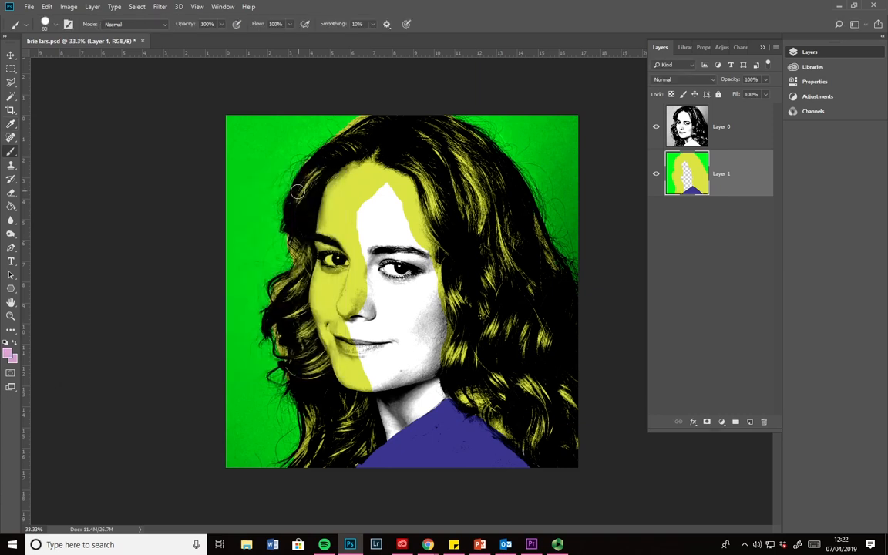
# Enlarge the brush and paint the woman's entire face pink, covering the stray yellow on it
pyautogui.press(']')
pyautogui.press(']')
pyautogui.press(']')
pyautogui.press(']')
pyautogui.press(']')
pyautogui.click(340, 313)
pyautogui.moveTo(337, 312)
pyautogui.mouseDown()
pyautogui.moveTo(333, 212)
pyautogui.moveTo(345, 188)
pyautogui.moveTo(328, 164)
pyautogui.moveTo(386, 191)
pyautogui.moveTo(409, 231)
pyautogui.moveTo(420, 369)
pyautogui.moveTo(382, 339)
pyautogui.moveTo(347, 293)
pyautogui.moveTo(339, 231)
pyautogui.moveTo(376, 285)
pyautogui.moveTo(351, 305)
pyautogui.moveTo(335, 347)
pyautogui.moveTo(360, 370)
pyautogui.moveTo(391, 372)
pyautogui.moveTo(384, 371)
pyautogui.mouseUp()
# Reduce the brush to 90 and paint the neck between the chin and the shirt pink
pyautogui.press('[')
pyautogui.press('[')
pyautogui.press('[')
pyautogui.press('[')
pyautogui.press('[')
pyautogui.press('[')
pyautogui.moveTo(391, 407)
pyautogui.mouseDown()
pyautogui.moveTo(398, 425)
pyautogui.moveTo(441, 395)
pyautogui.moveTo(386, 433)
pyautogui.moveTo(409, 398)
pyautogui.mouseUp()
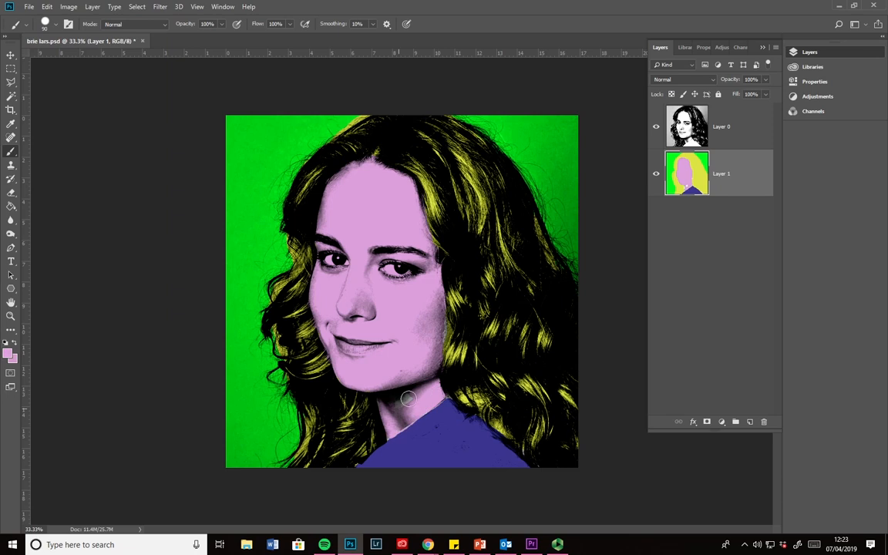
# Set the foreground color to red (#eb0d37) and return to the Brush tool
pyautogui.click(8, 353)
pyautogui.moveTo(208, 214); pyautogui.dragTo(209, 202)
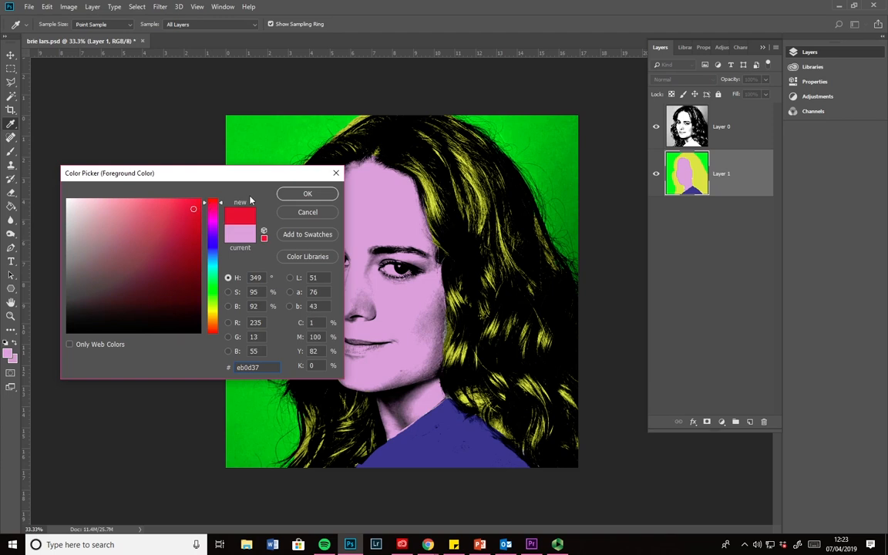
pyautogui.click(307, 193)
pyautogui.press('b')
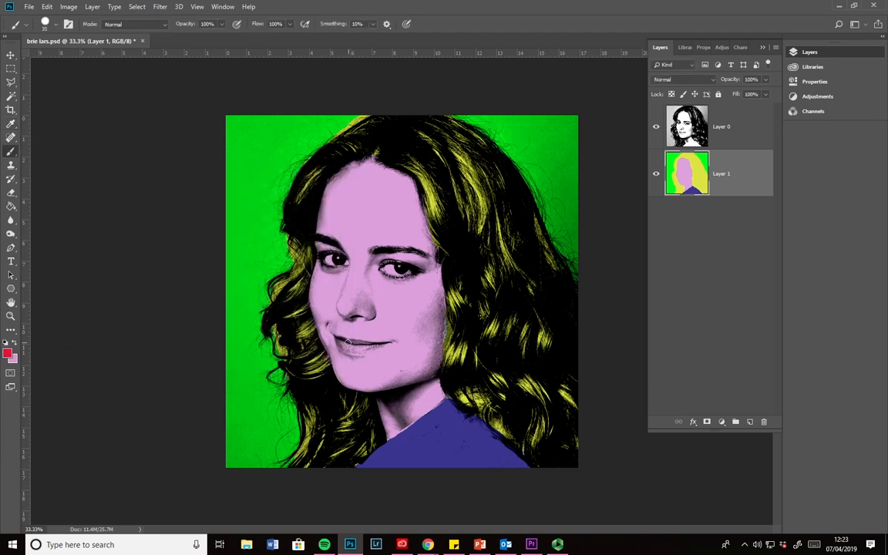
# Reduce the brush to 15 and paint the woman's lips red on Layer 1
pyautogui.press('[')
pyautogui.moveTo(333, 336); pyautogui.dragTo(348, 337)
pyautogui.hotkey('ctrl', 'z')
pyautogui.rightClick(343, 340)
pyautogui.press('Escape')
pyautogui.moveTo(349, 342)
pyautogui.mouseDown()
pyautogui.moveTo(382, 343)
pyautogui.moveTo(361, 354)
pyautogui.mouseUp()
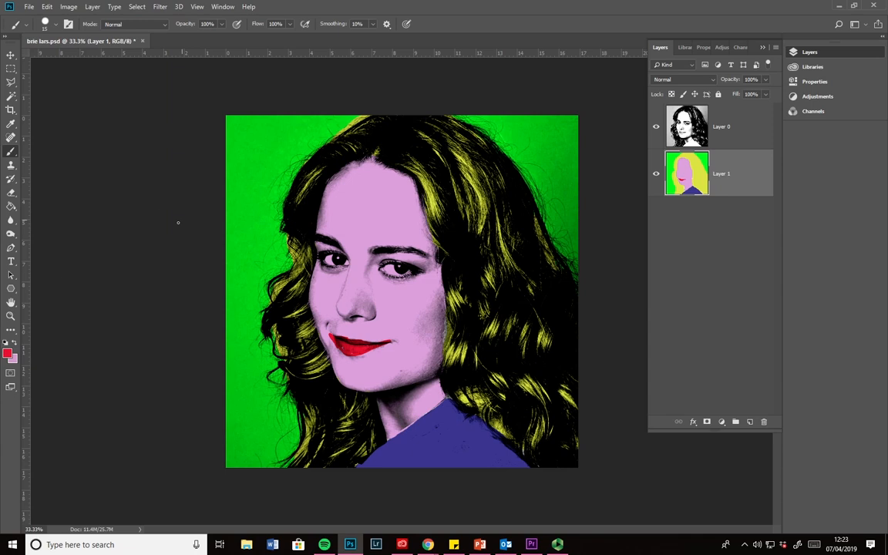
# Set the foreground color to light green (#89e18d) and return to the Brush tool
pyautogui.click(8, 354)
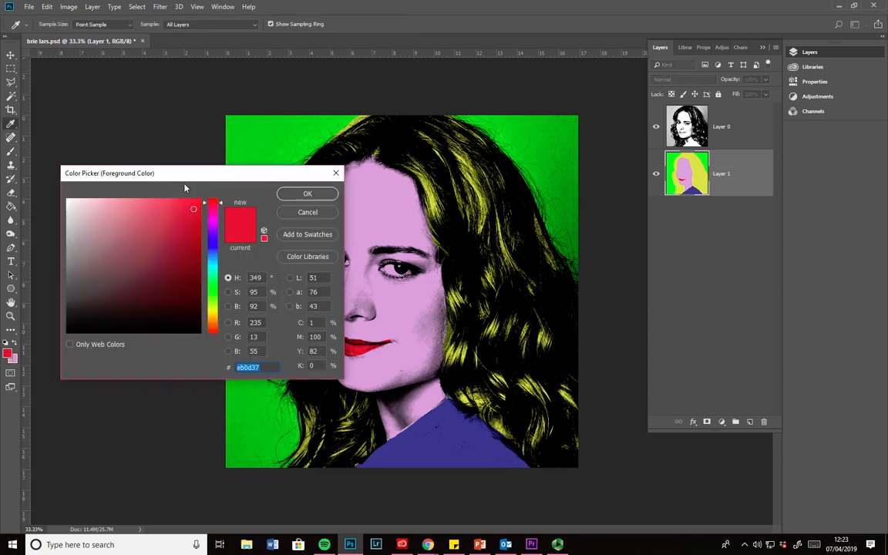
pyautogui.click(214, 285)
pyautogui.moveTo(173, 219)
pyautogui.mouseDown()
pyautogui.moveTo(163, 230)
pyautogui.moveTo(119, 214)
pyautogui.mouseUp()
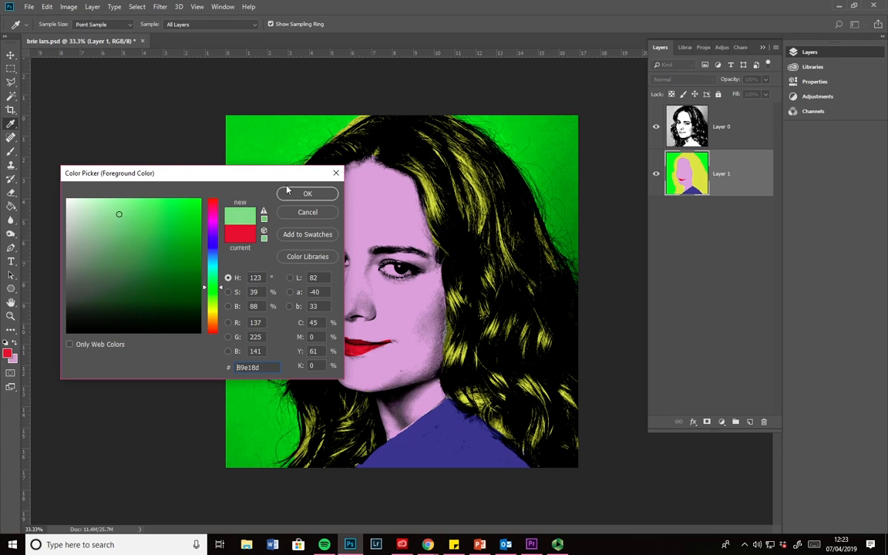
pyautogui.click(293, 194)
pyautogui.press('b')
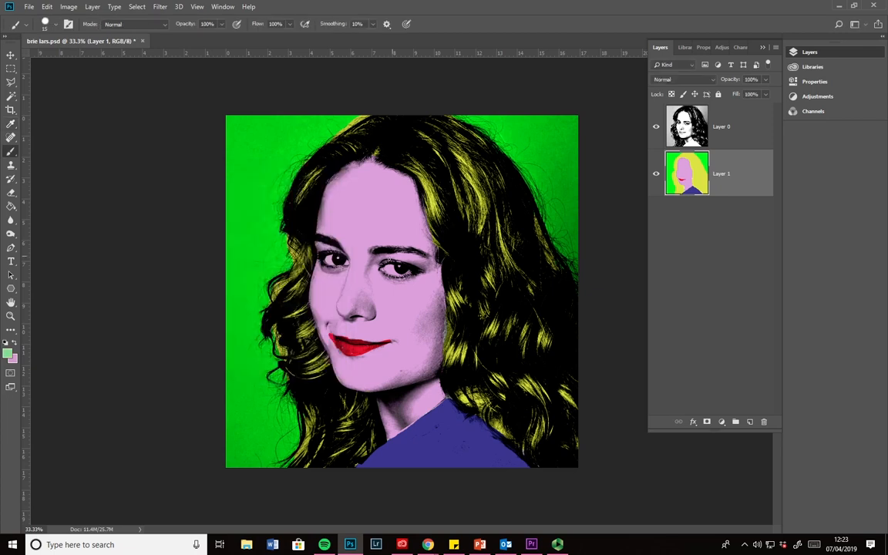
# Enlarge the brush to 40 and paint light green eyeshadow between the eyebrow and eye on both sides of the face
pyautogui.press(']')
pyautogui.press(']')
pyautogui.press(']')
pyautogui.press(']')
pyautogui.press(']')
pyautogui.moveTo(388, 257); pyautogui.dragTo(440, 266)
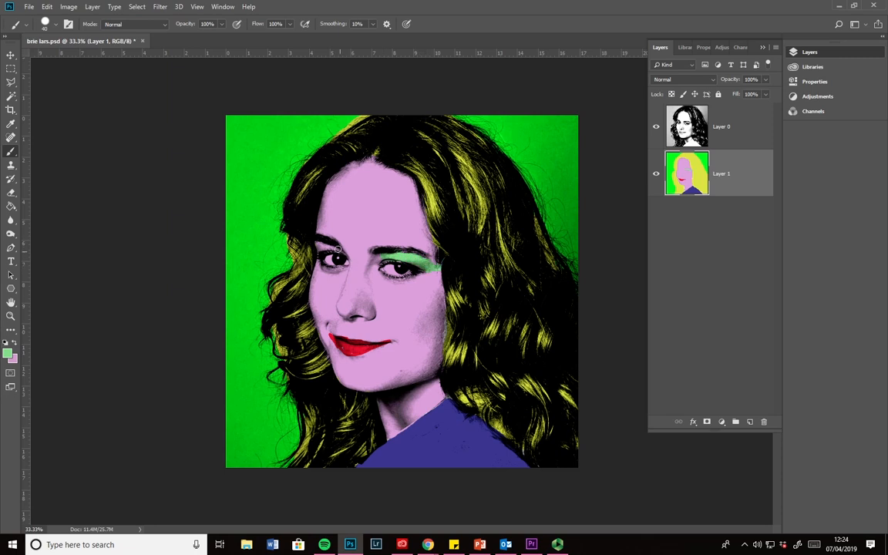
pyautogui.moveTo(328, 249); pyautogui.dragTo(318, 247)
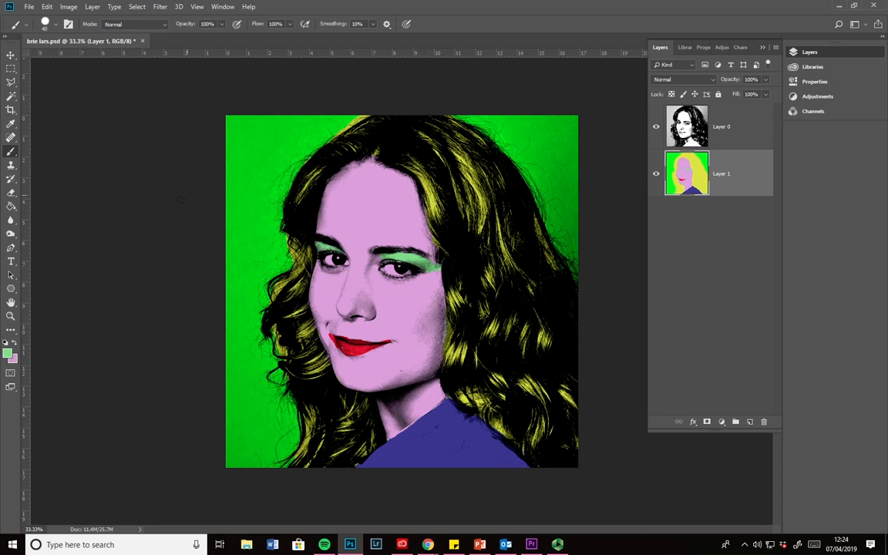
# Set the foreground color to white and paint the whites of both eyes
pyautogui.click(7, 352)
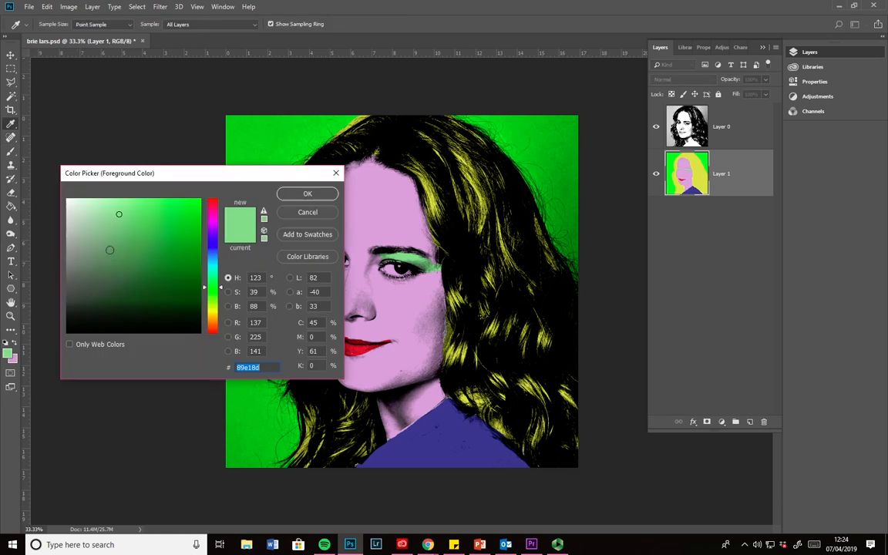
pyautogui.click(308, 193)
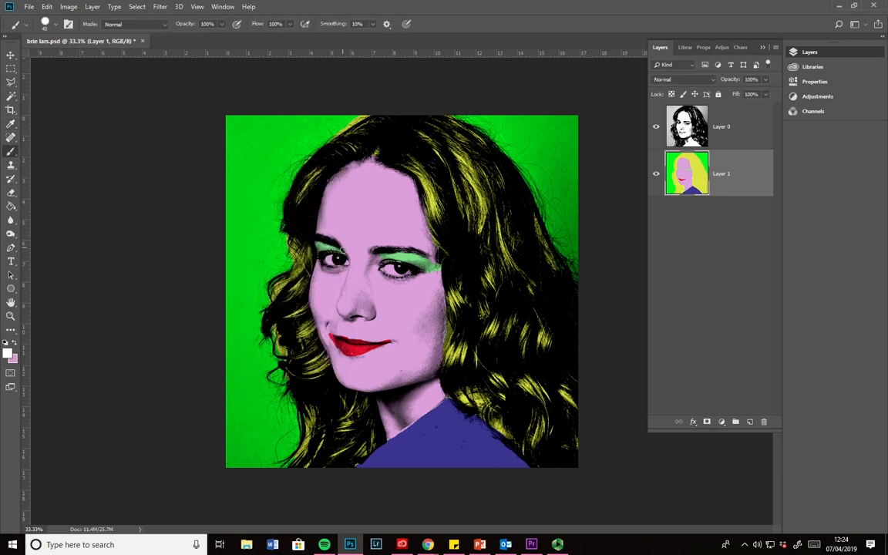
pyautogui.moveTo(340, 264)
pyautogui.mouseDown()
pyautogui.moveTo(331, 260)
pyautogui.moveTo(392, 267)
pyautogui.mouseUp()
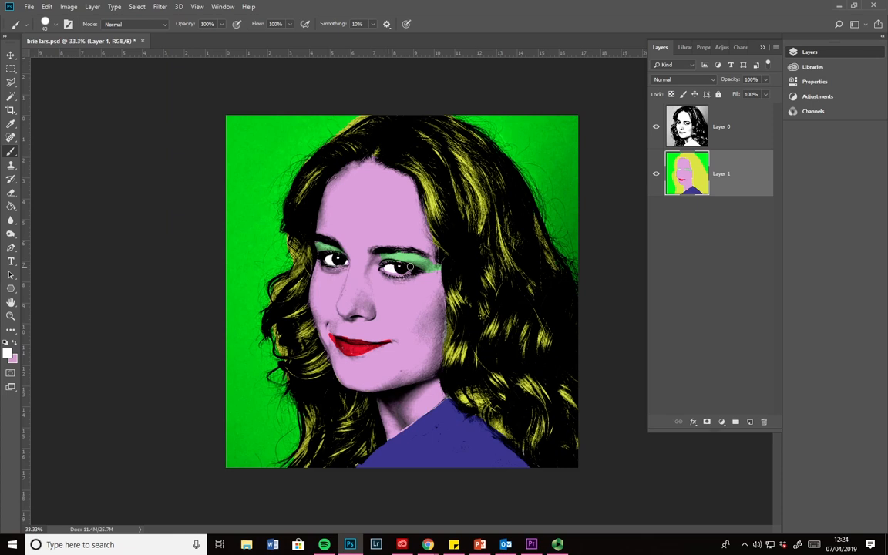